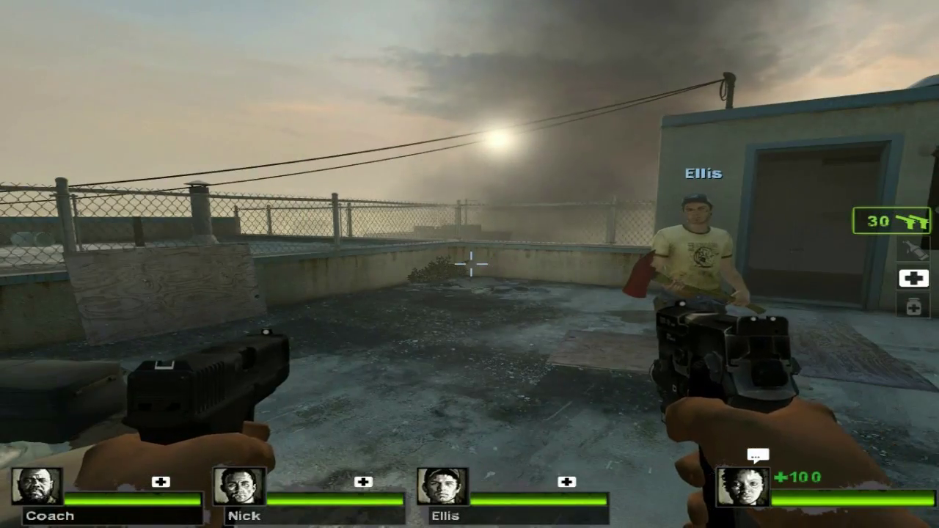
pyautogui.press('ctrl')
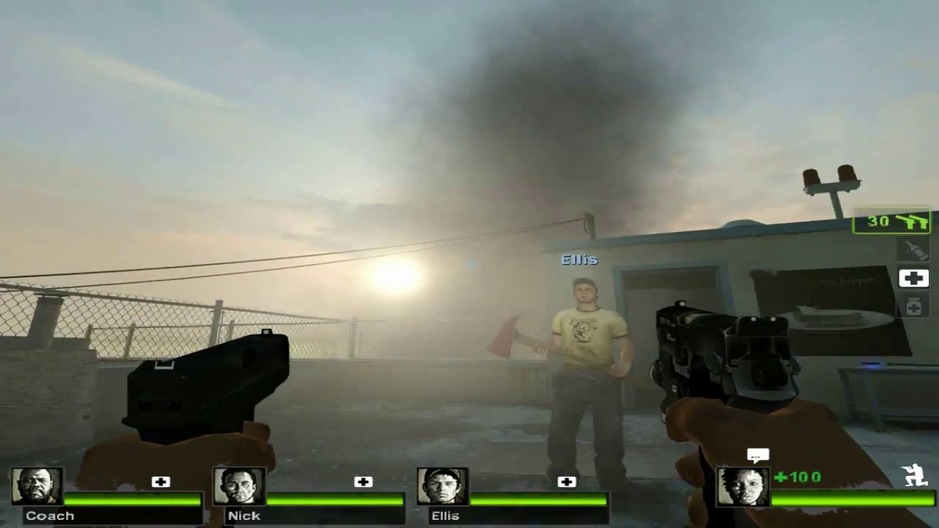
pyautogui.click(470, 263)
pyautogui.click(470, 264)
pyautogui.click(470, 263)
pyautogui.click(470, 263)
pyautogui.click(470, 263)
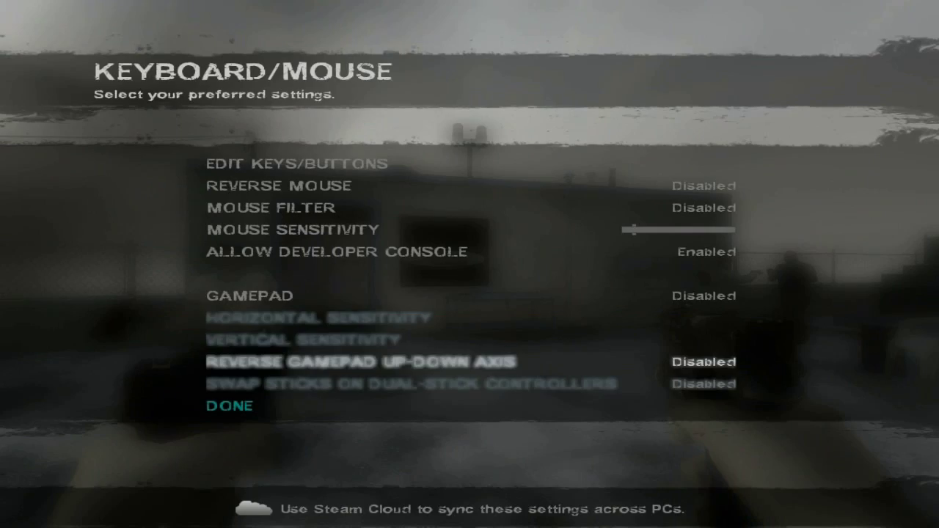
# Toggle Allow Developer Console, finish with it Enabled, and leave the keyboard/mouse settings.
pyautogui.click(601, 252)
pyautogui.click(631, 268)
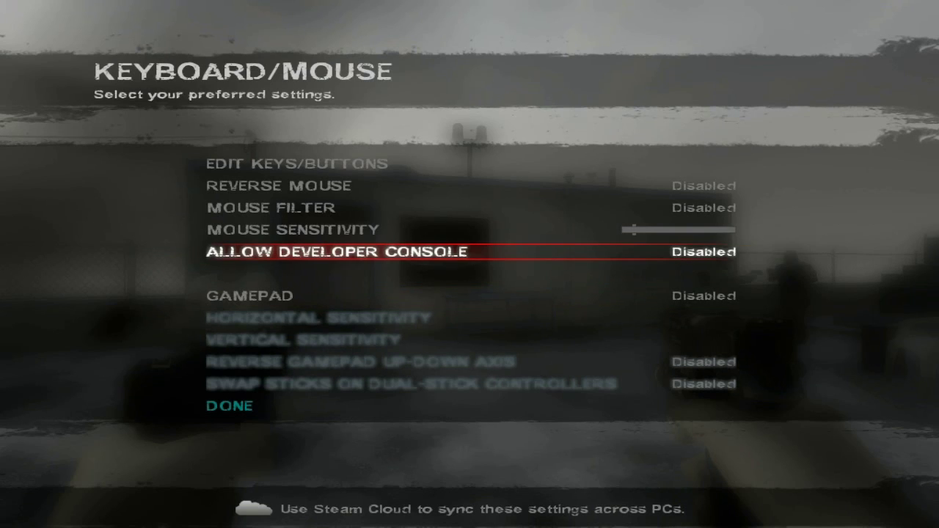
pyautogui.click(631, 253)
pyautogui.click(629, 253)
pyautogui.click(230, 405)
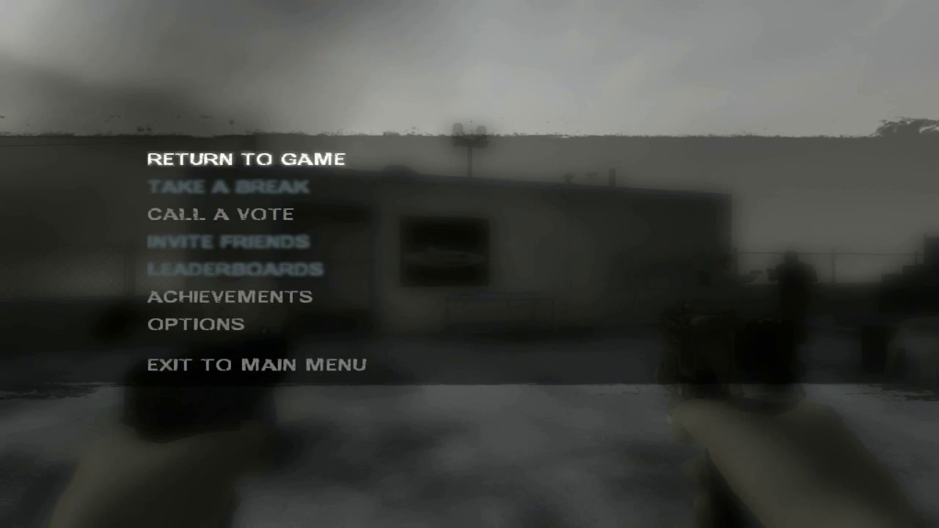
# Try opening and closing the developer console from the game.
pyautogui.press('Escape')
pyautogui.press('`')
pyautogui.press('Escape')
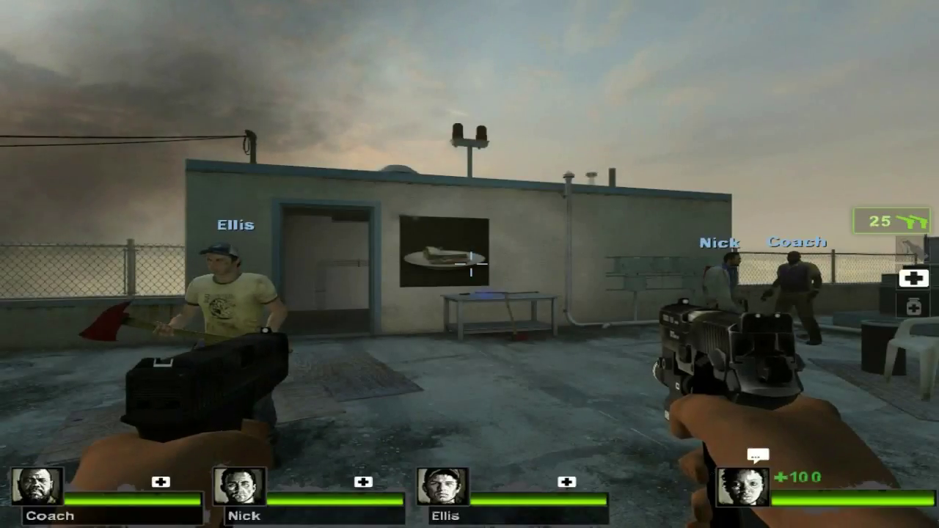
pyautogui.press('`')
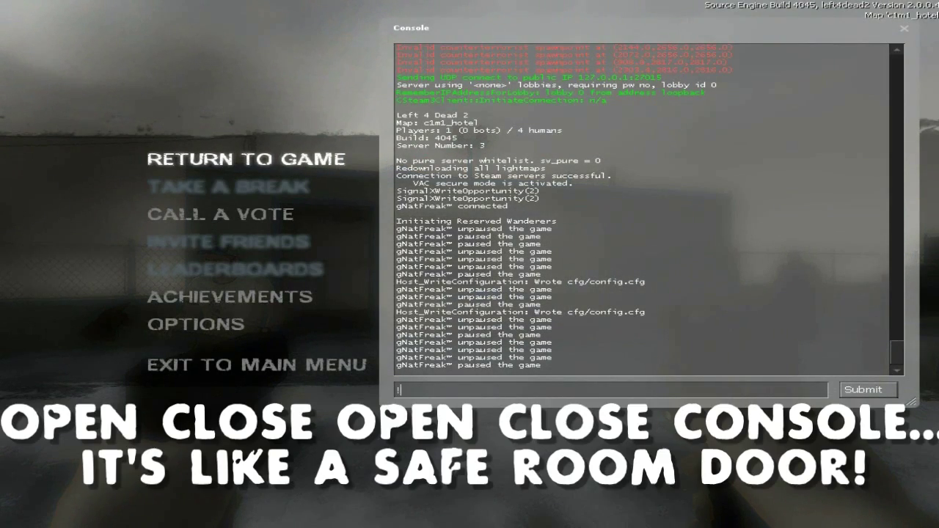
pyautogui.press('Escape')
# Start recording a demo with the console command "record 4" and return to the game.
pyautogui.press('`')
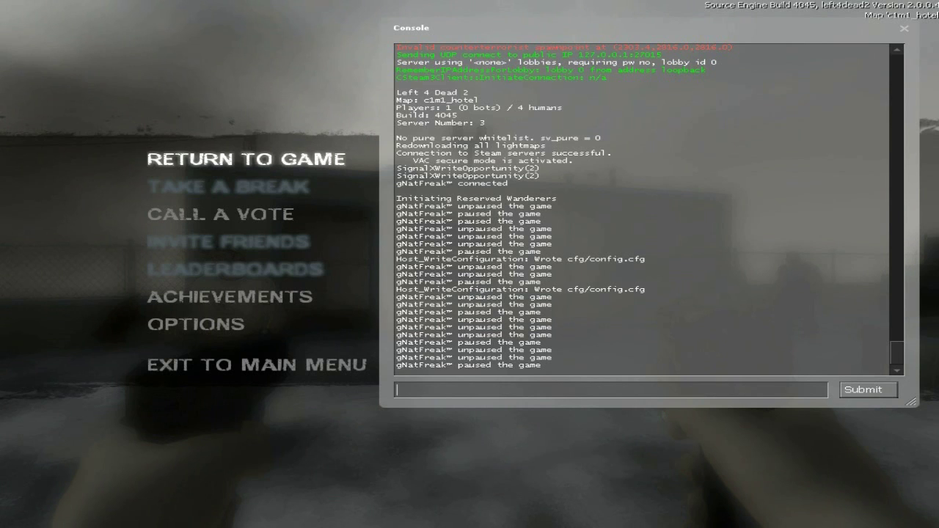
pyautogui.write('record 4')
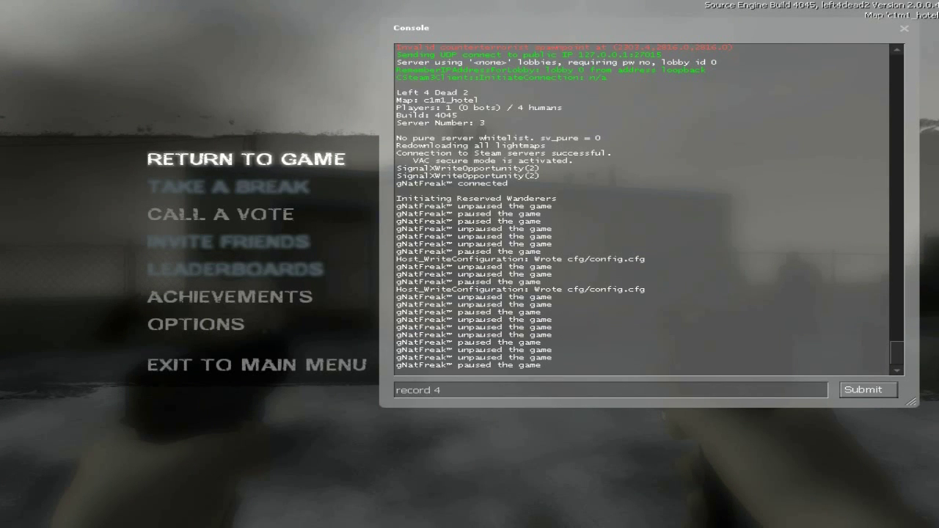
pyautogui.press('Return')
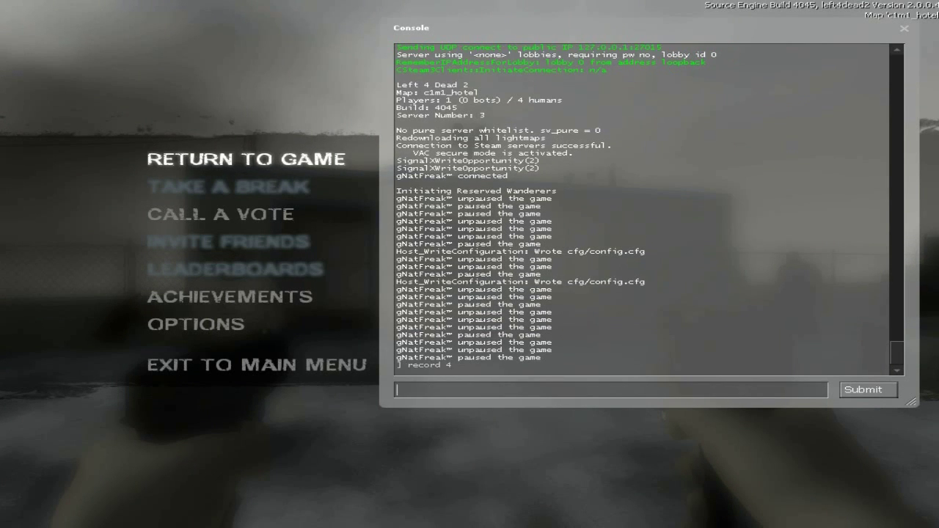
pyautogui.press('`')
pyautogui.press('`')
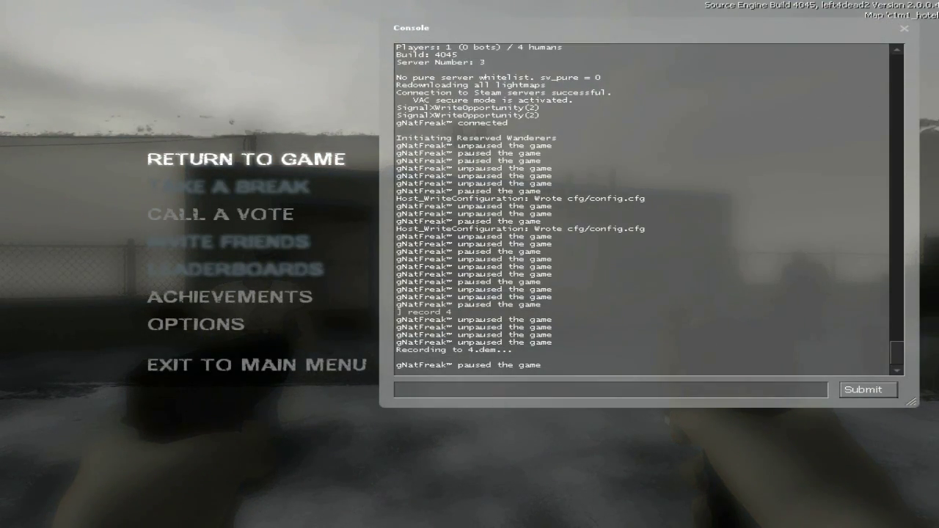
pyautogui.press('`')
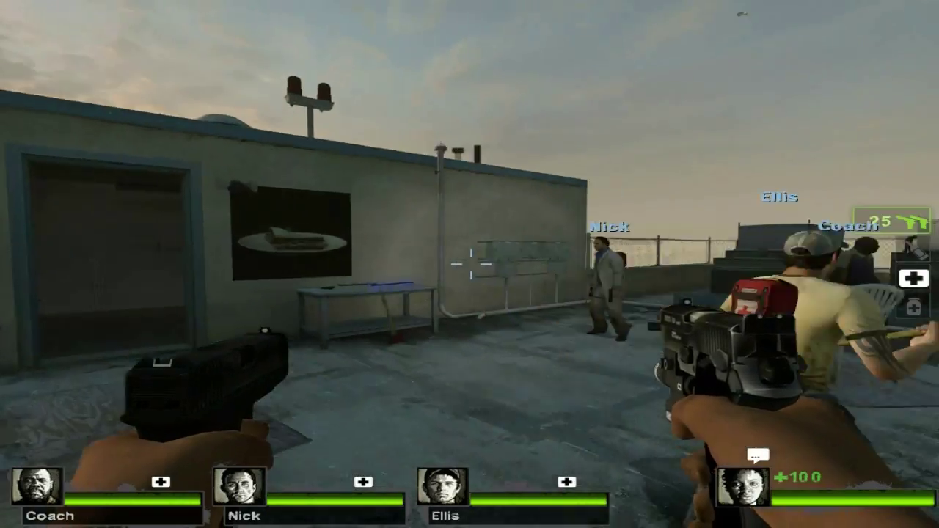
# Reload the pistols and walk through the rooftop doorway and down the stairwell to the Floor 8 door.
pyautogui.press('d')
pyautogui.press('r')
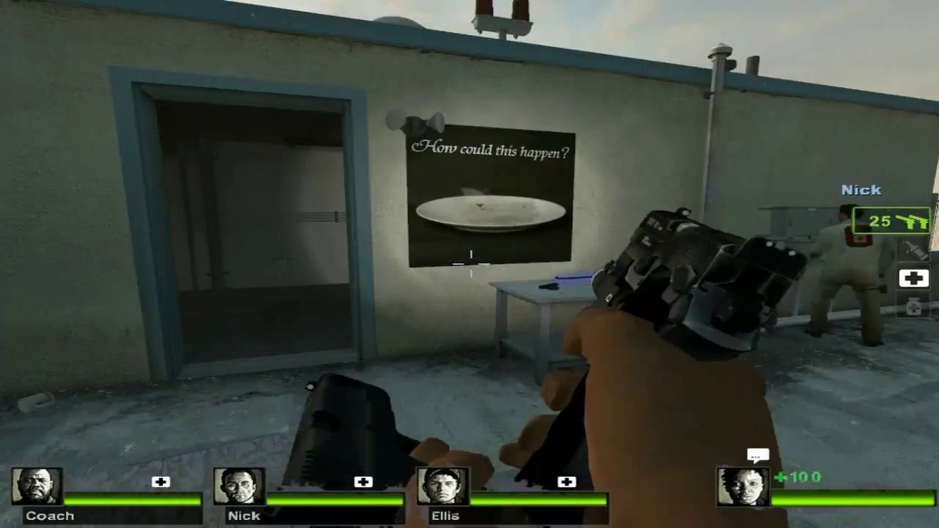
pyautogui.press('w')
pyautogui.click(471, 264)
pyautogui.click(471, 264)
pyautogui.click(471, 264)
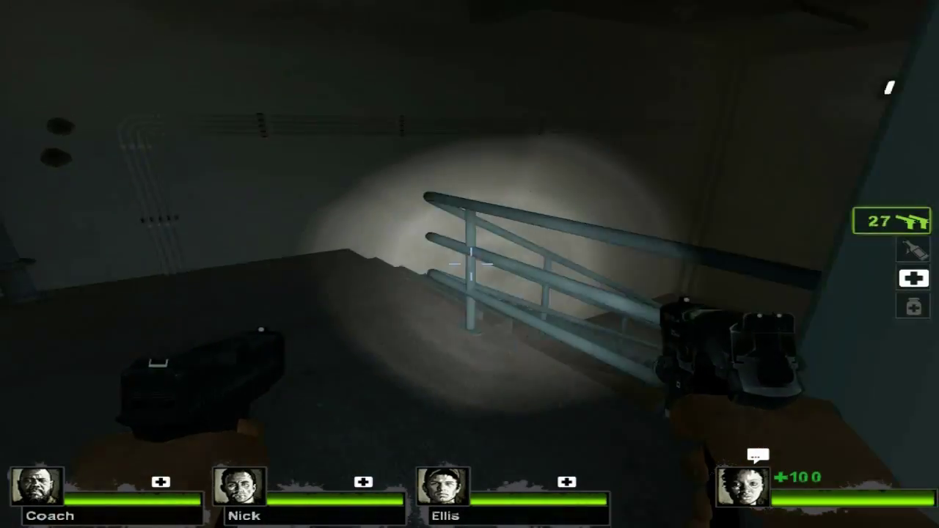
pyautogui.press('w')
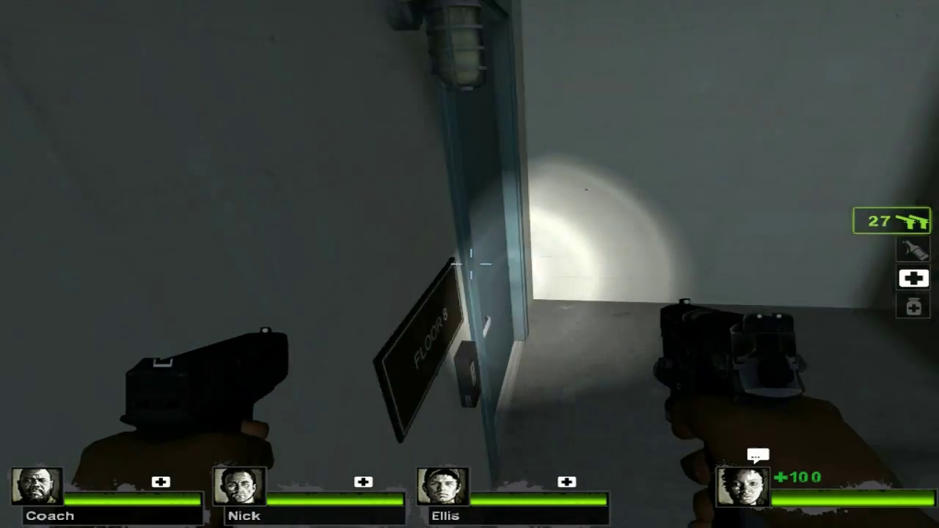
# Open the Floor 8 door and shoot through the infected into room 800.
pyautogui.press('e')
pyautogui.click(471, 264)
pyautogui.click(470, 264)
pyautogui.click(471, 264)
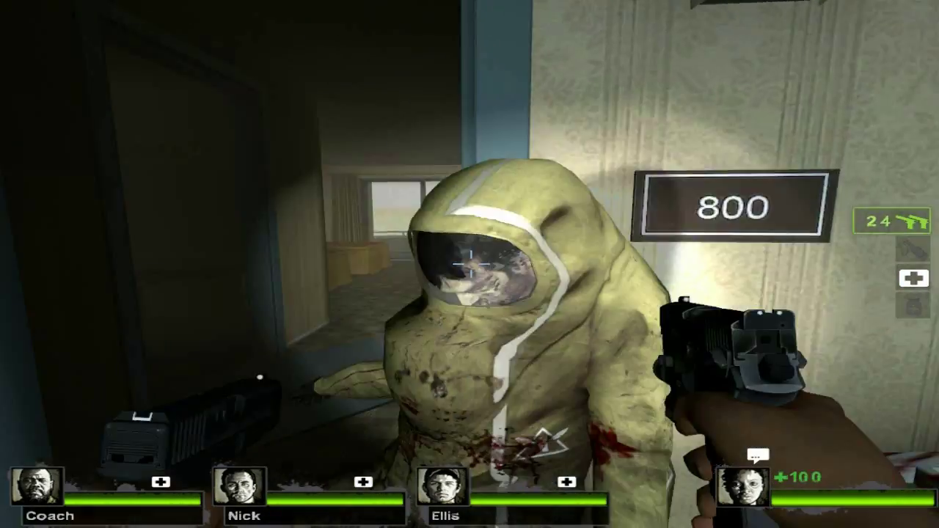
pyautogui.click(471, 264)
pyautogui.press('w')
pyautogui.click(471, 264)
pyautogui.click(471, 264)
pyautogui.click(471, 264)
pyautogui.click(471, 264)
pyautogui.click(470, 264)
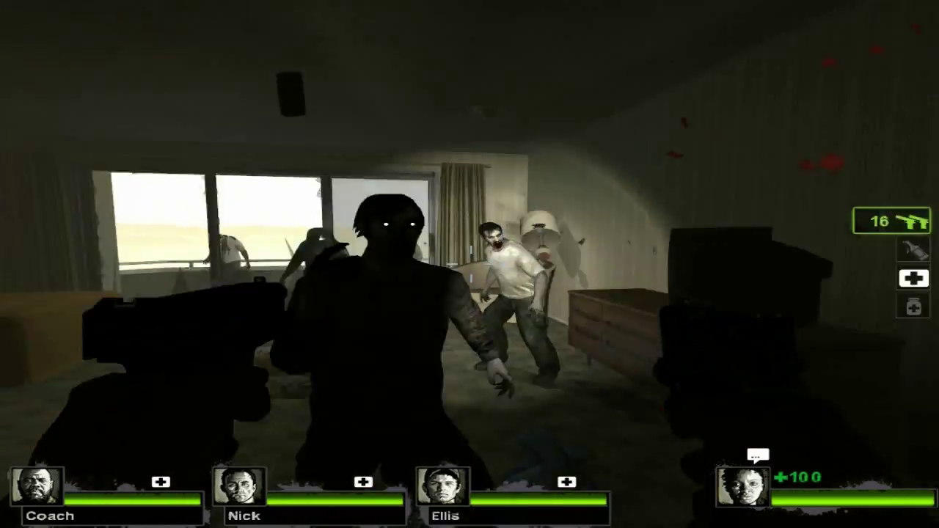
# Shoot the infected in the way, cross the room to the balcony and jump over its railing.
pyautogui.click(471, 264)
pyautogui.click(471, 264)
pyautogui.press('w')
pyautogui.click(471, 264)
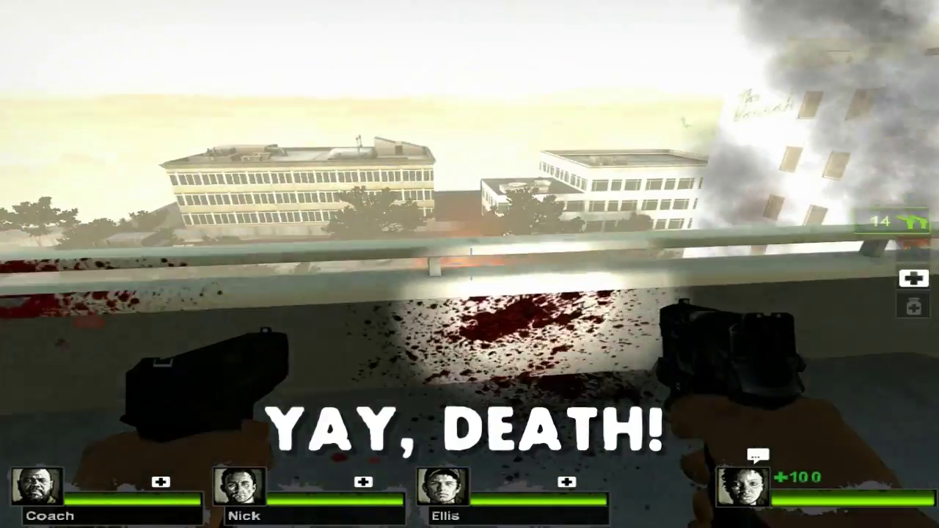
pyautogui.press('space')
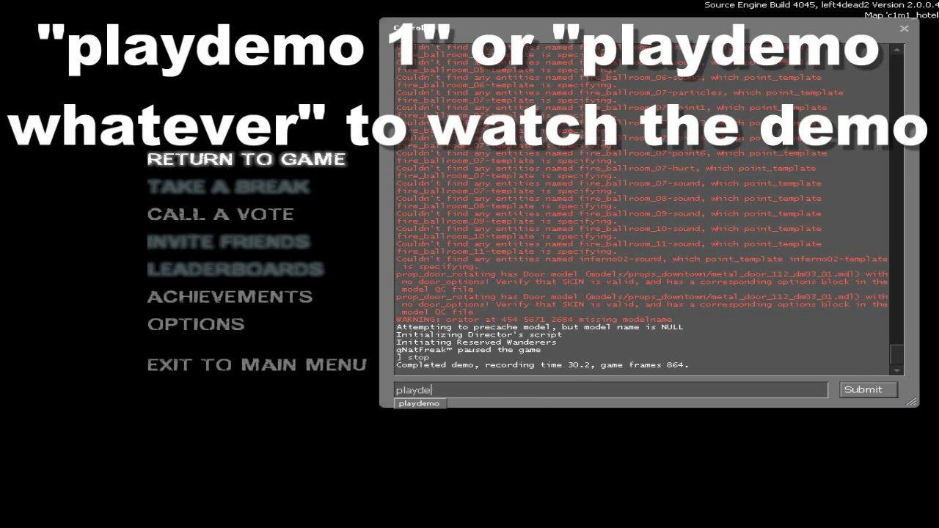
# Play back the recording with "playdemo 4" and bring up the demo playback controls with "demoui".
pyautogui.write(' 4')
pyautogui.press('Return')
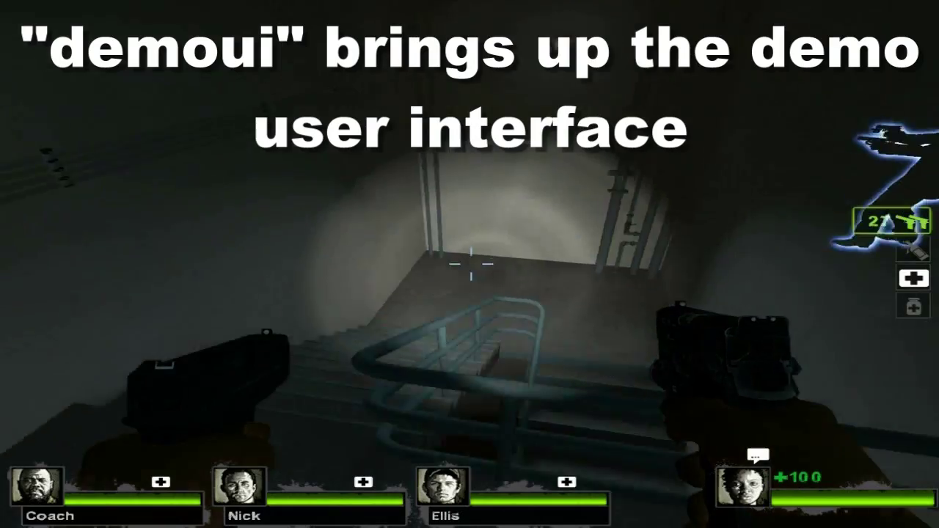
pyautogui.press('`')
pyautogui.write('dem')
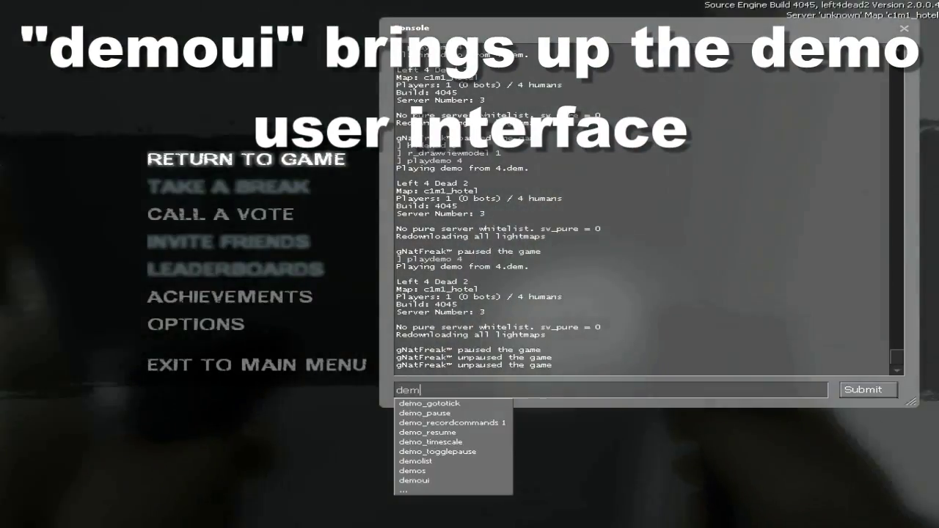
pyautogui.write('oui')
pyautogui.press('Return')
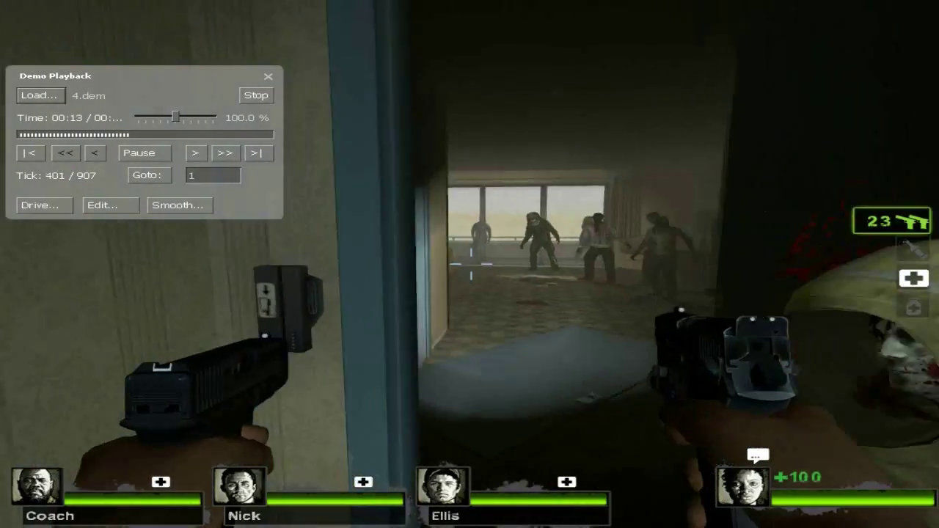
# Slow the demo playback speed to about 21.8 %, and raise it toward the maximum.
pyautogui.moveTo(175, 117); pyautogui.dragTo(145, 116)
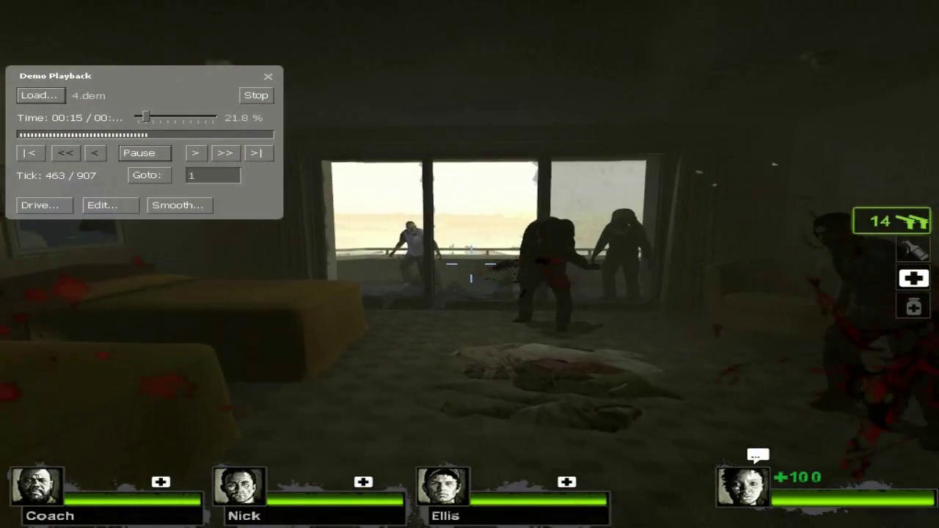
pyautogui.moveTo(163, 116); pyautogui.dragTo(212, 117)
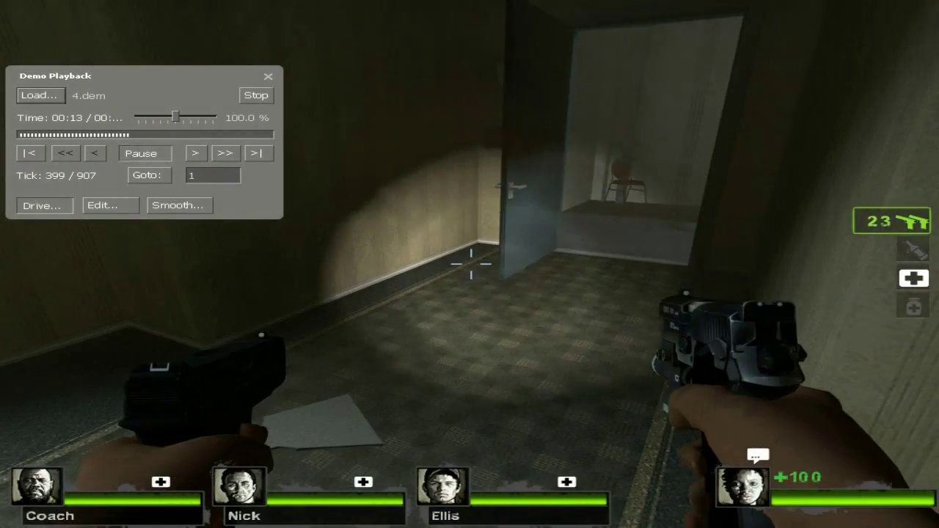
# Hide the weapon view model with the console command "r_drawviewmodel 0".
pyautogui.press('`')
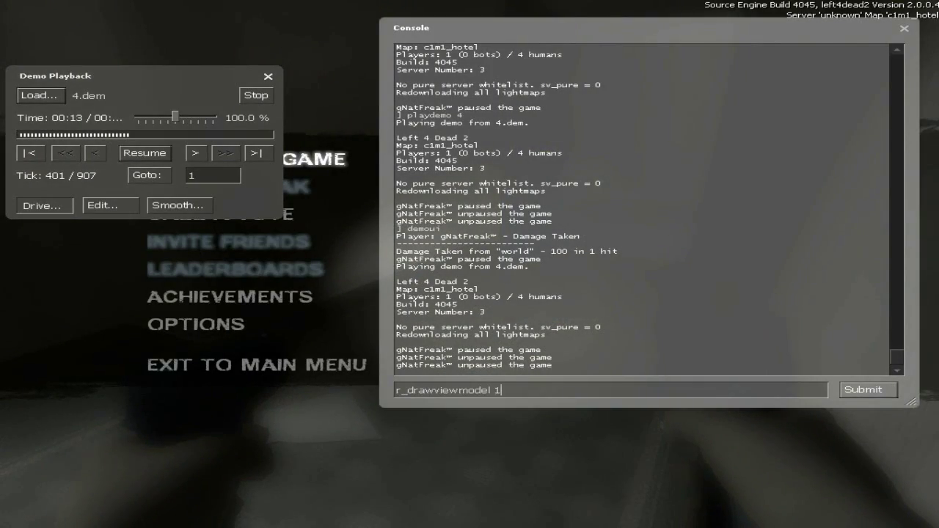
pyautogui.press('BackSpace')
pyautogui.press('`')
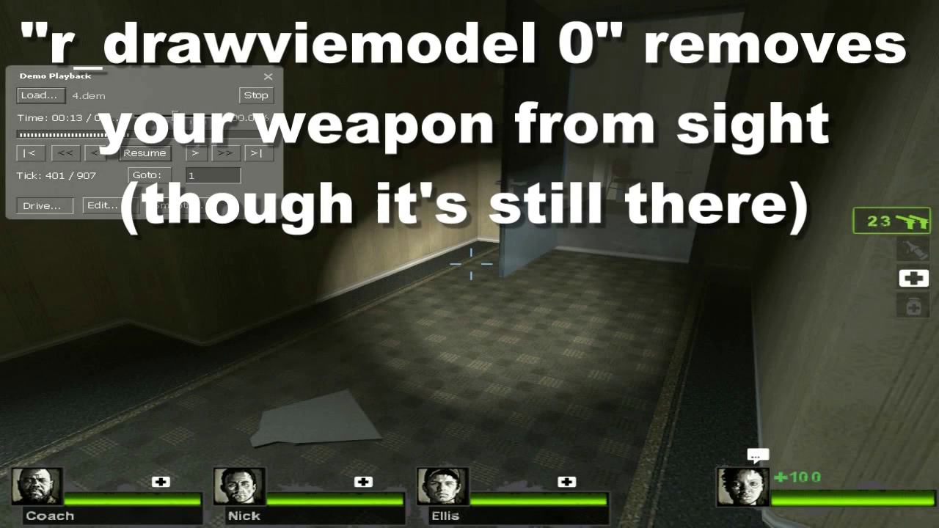
# Hide the HUD and chat box with the console command "hidehud 4" and resume the demo playback.
pyautogui.press('`')
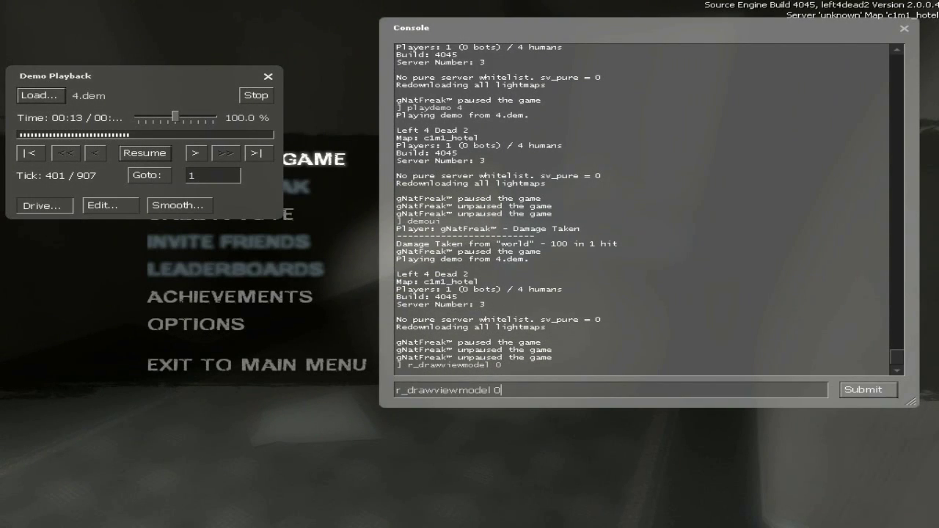
pyautogui.write('hidehud 4')
pyautogui.press('Return')
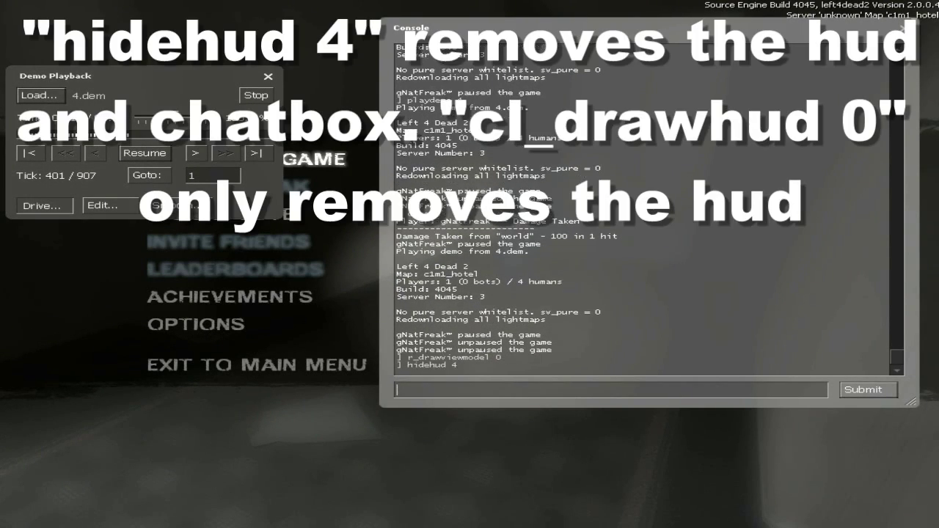
pyautogui.press('`')
pyautogui.click(145, 153)
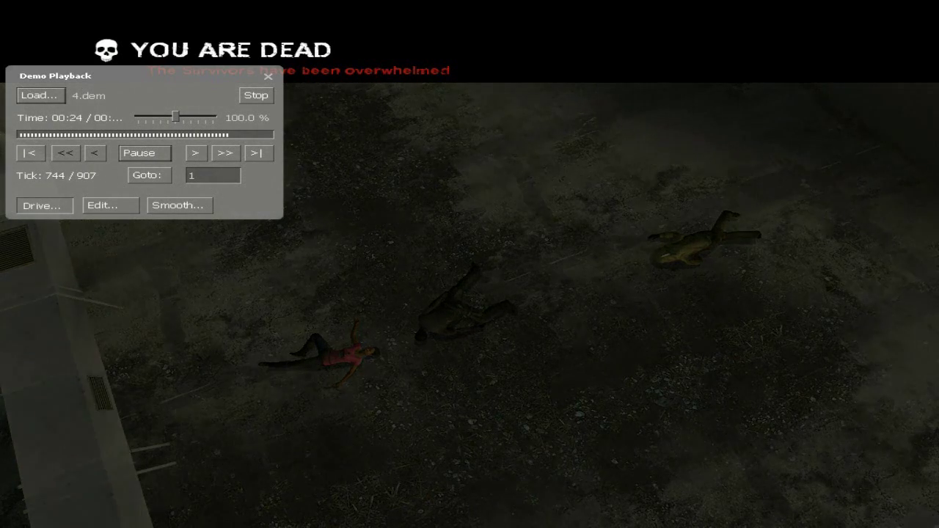
# Browse the saved .dem files in the demo file chooser and choose 4.dem.
pyautogui.click(41, 96)
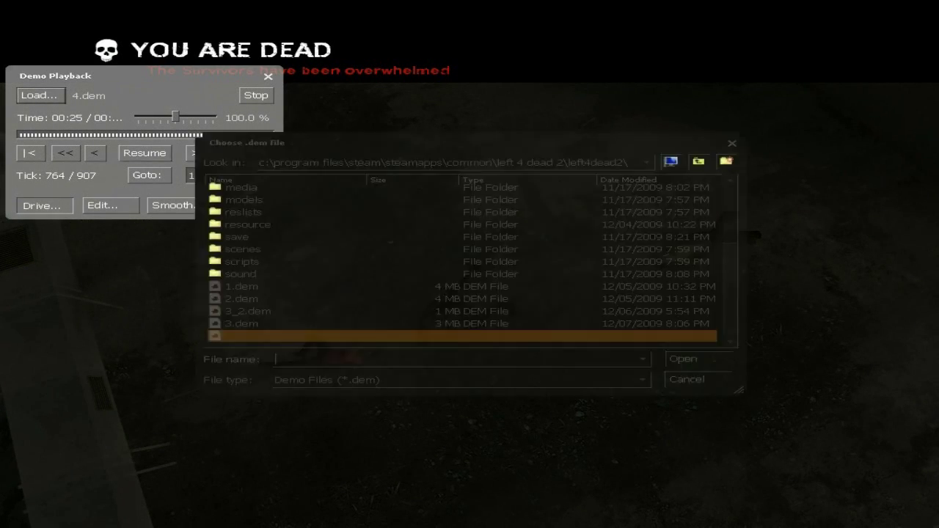
pyautogui.click(242, 323)
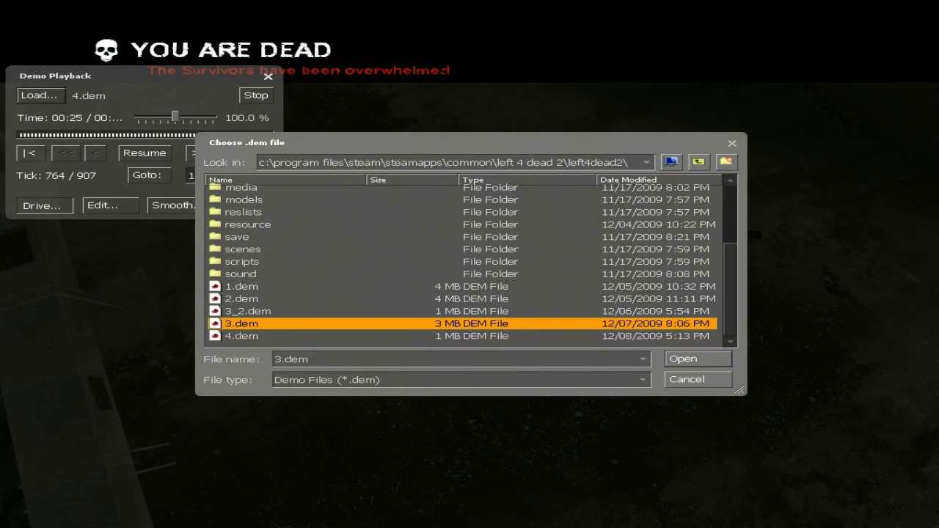
pyautogui.press('Up')
pyautogui.press('Up')
pyautogui.press('Up')
pyautogui.press('Down')
pyautogui.press('Down')
pyautogui.press('Down')
pyautogui.press('Down')
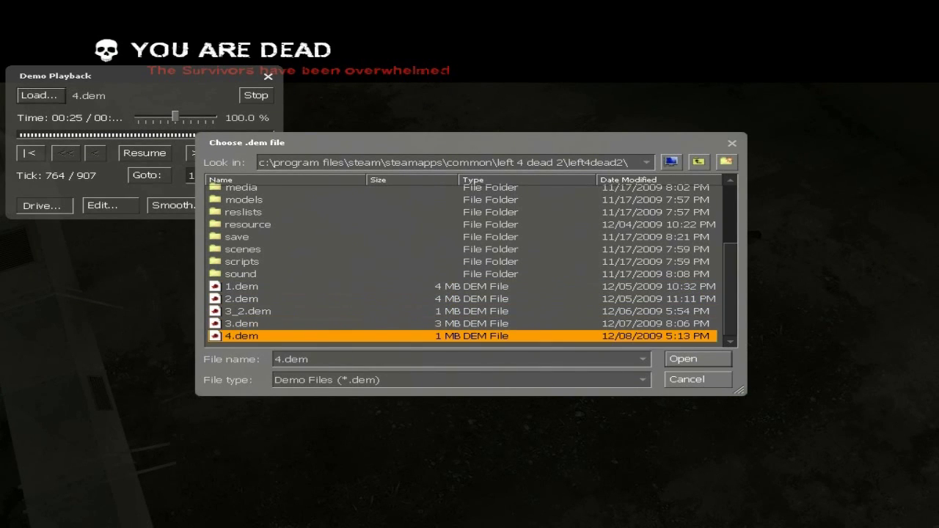
pyautogui.press('Return')
# Show the Xfire in-game overlay with its shortcut list and close it.
pyautogui.press('F12')
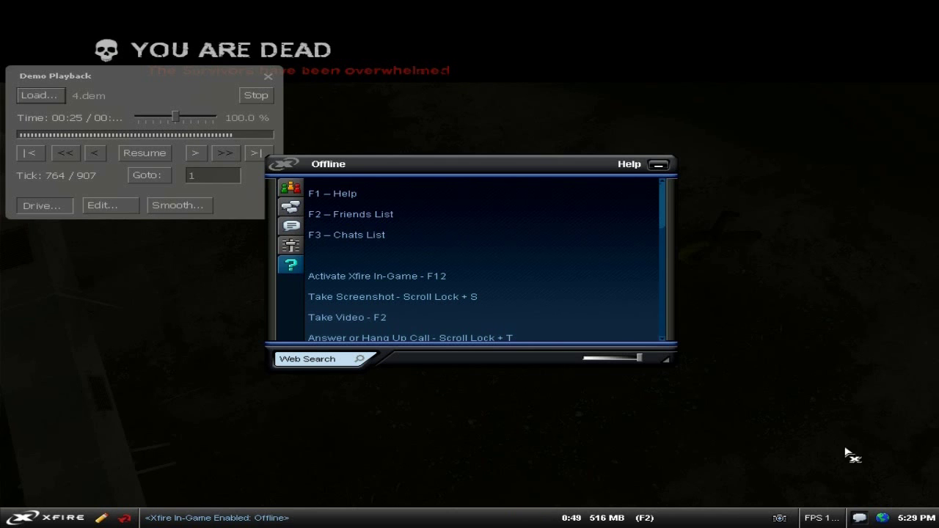
pyautogui.press('F12')
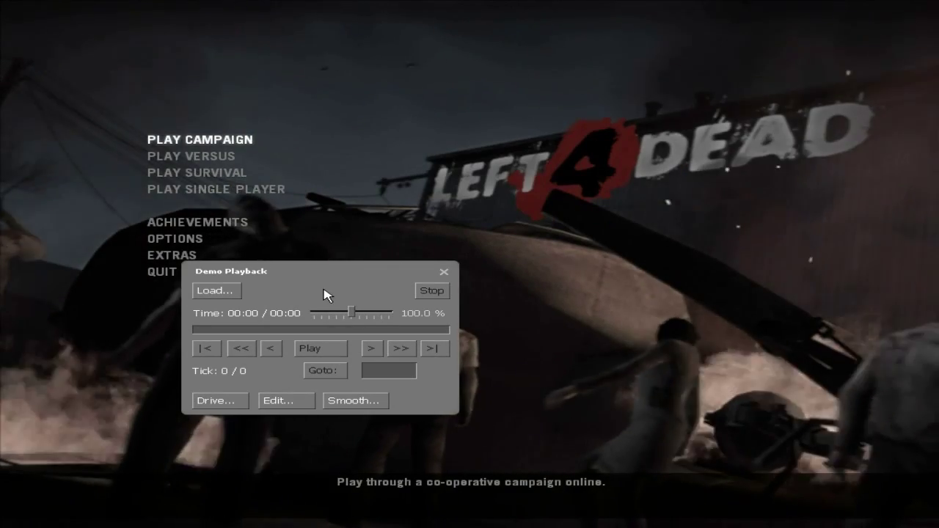
# Browse the Left 4 Dead demo file chooser to the saved demos and select 1.dem, 2.dem and 4.dem in turn.
pyautogui.click(228, 290)
pyautogui.scroll(-5, 312, 287)
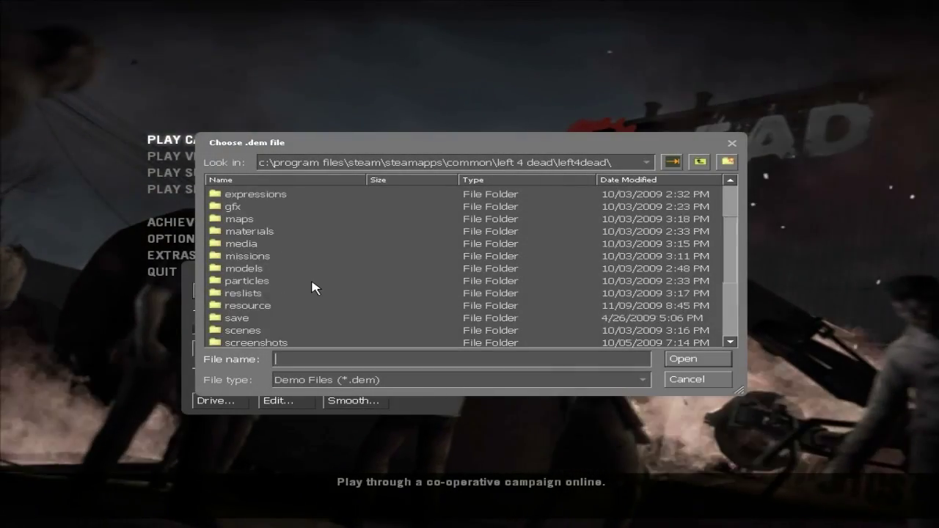
pyautogui.click(242, 258)
pyautogui.click(242, 269)
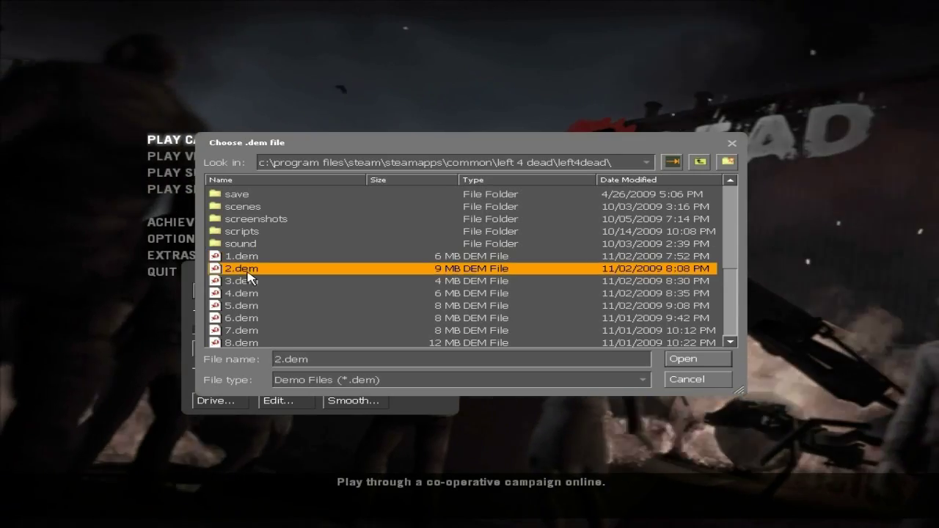
pyautogui.click(242, 294)
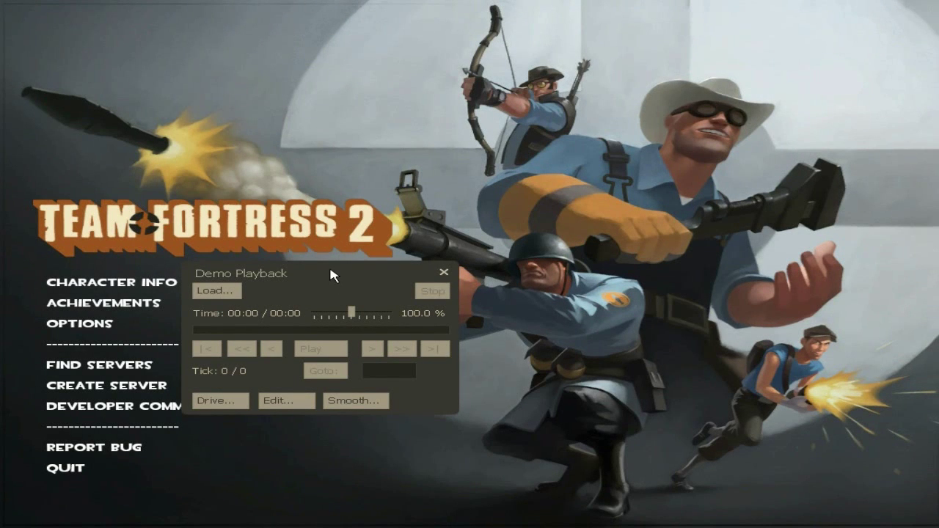
# Switch to Team Fortress 2 and browse the saved .dem files in its demo file chooser, selecting 17.dem.
pyautogui.click(219, 293)
pyautogui.scroll(-4, 246, 286)
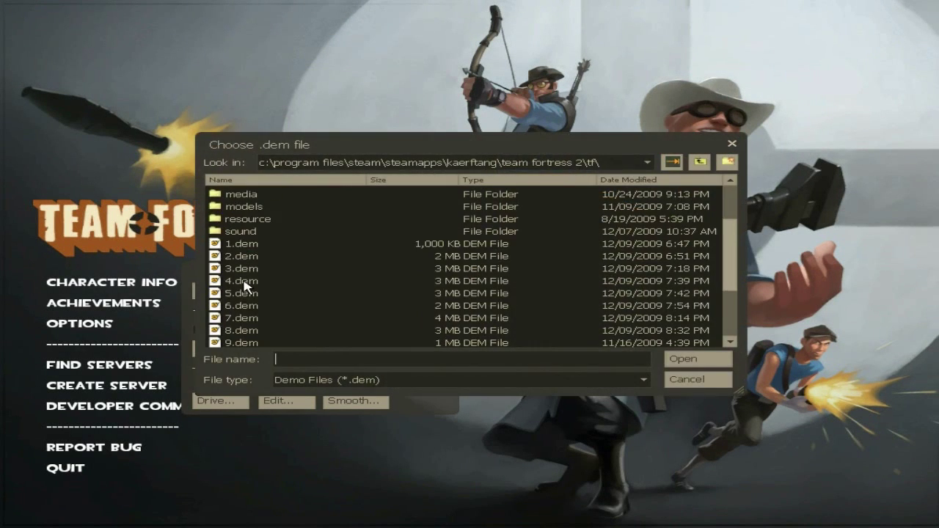
pyautogui.scroll(1, 248, 291)
pyautogui.scroll(-1, 248, 291)
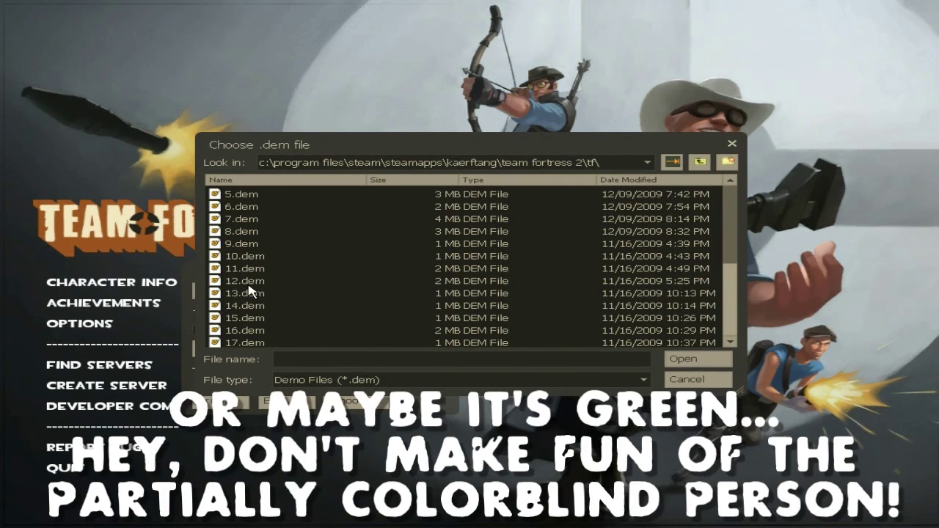
pyautogui.click(242, 344)
pyautogui.scroll(3, 253, 326)
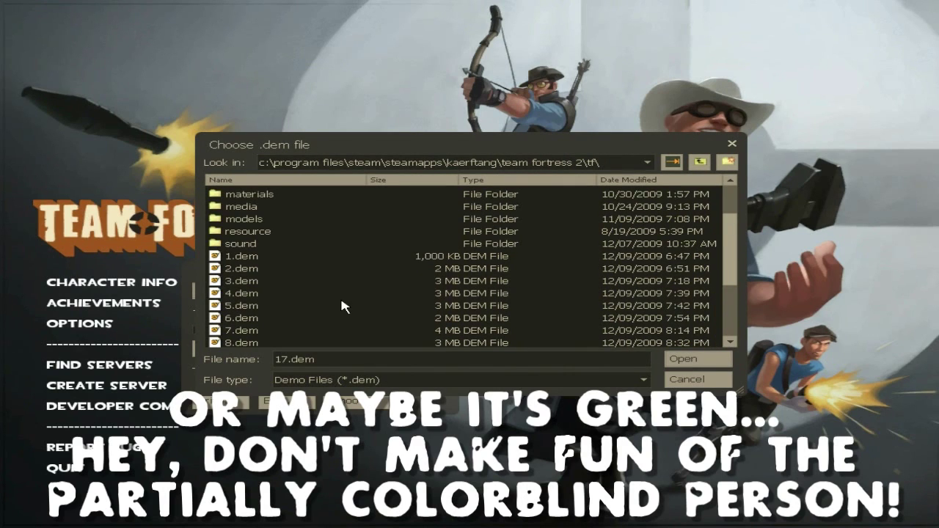
pyautogui.click(367, 256)
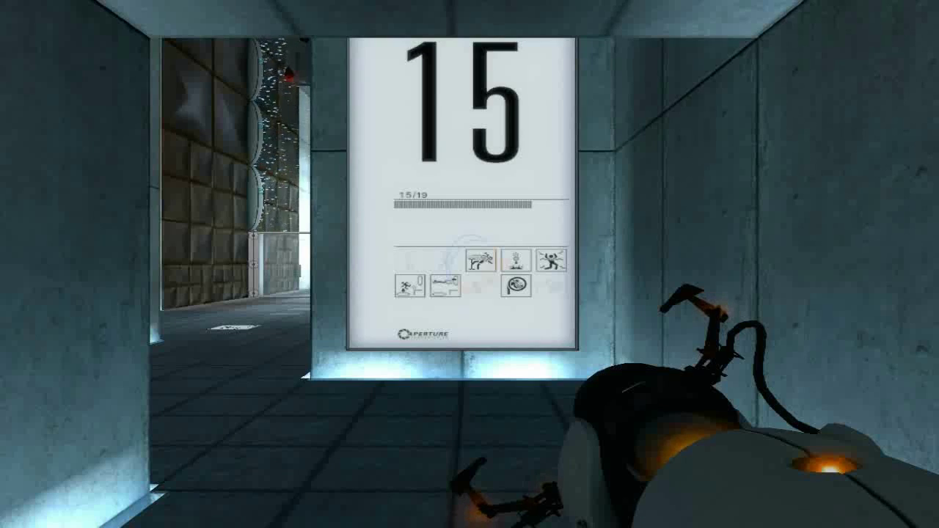
# Switch to Portal, show the Demo Playback window with the console command "demoui" and close the window.
pyautogui.press('`')
pyautogui.write('demoui')
pyautogui.press('Return')
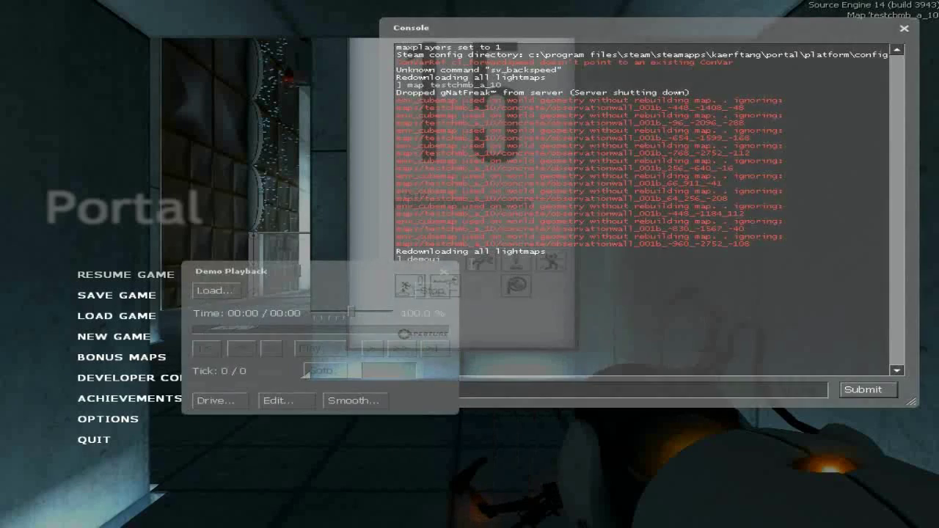
pyautogui.click(443, 274)
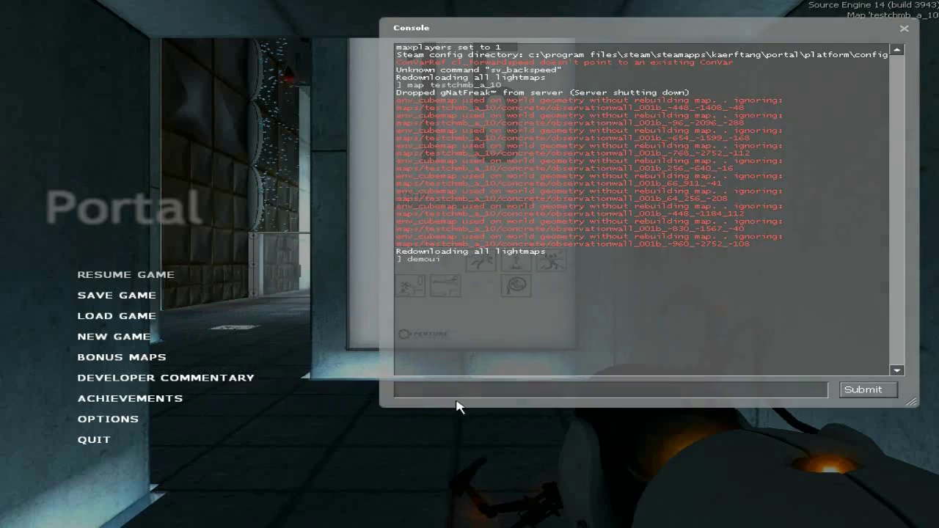
# Start recording a Portal demo with the console command "record 1" and move through the test chamber.
pyautogui.write('recor')
pyautogui.press('Escape')
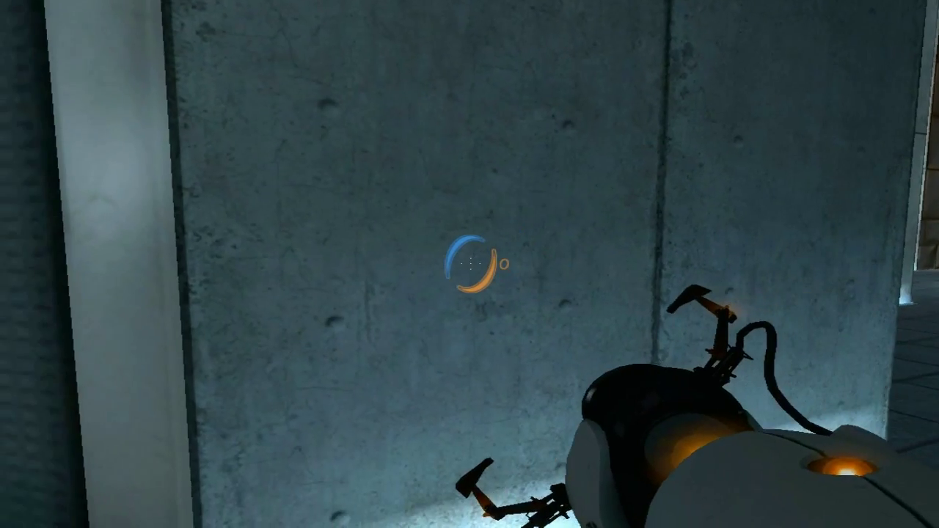
pyautogui.press('w')
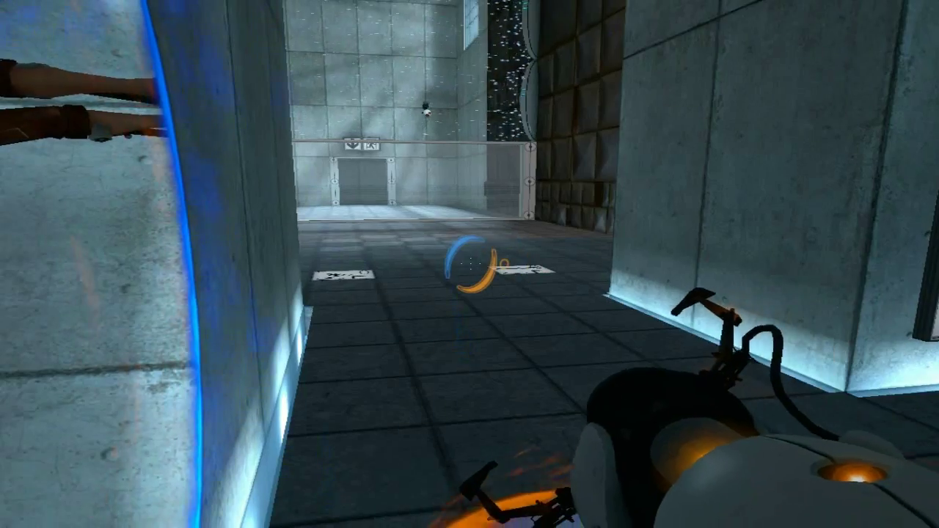
# Reopen the Portal console, recall the earlier "demoui" command and run it.
pyautogui.press('`')
pyautogui.press('Up')
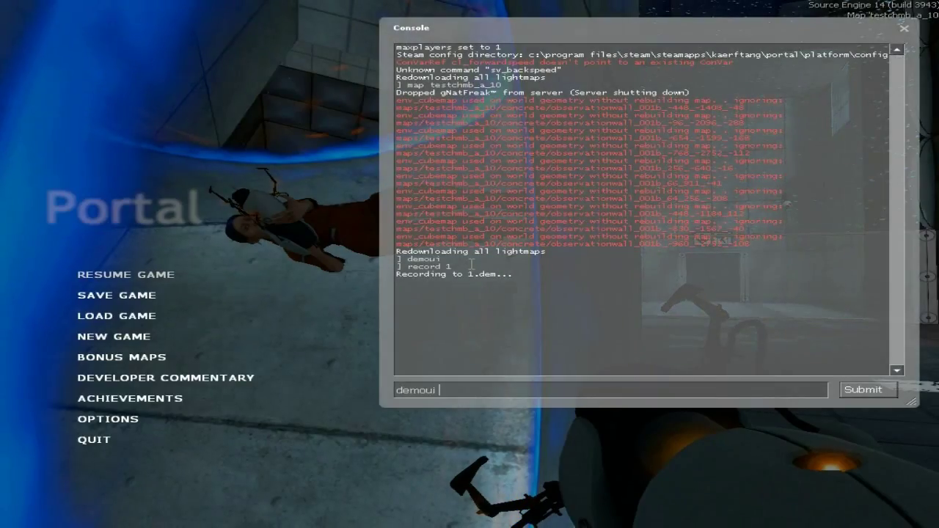
pyautogui.press('Return')
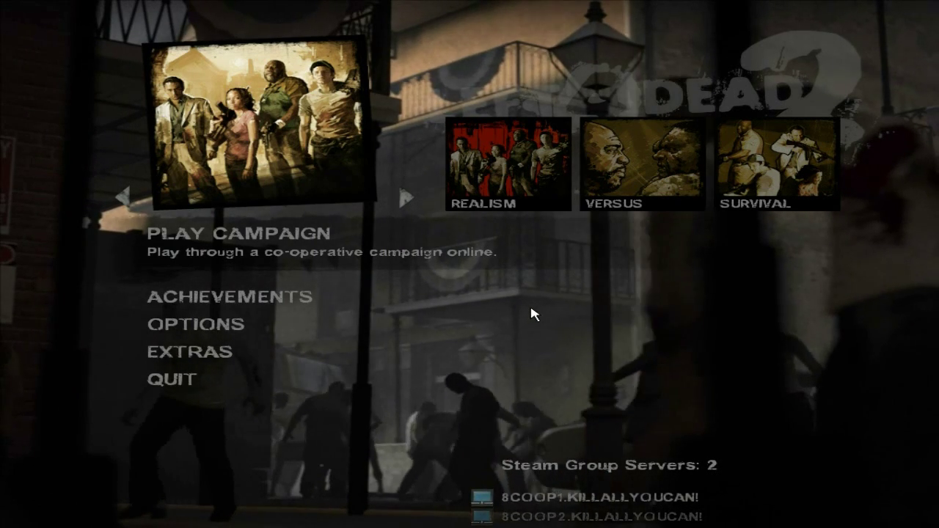
# Switch to Left 4 Dead 2 and try to play two old demos with the console commands "playdemo 1" and "playdemo 2".
pyautogui.press('`')
pyautogui.write('p')
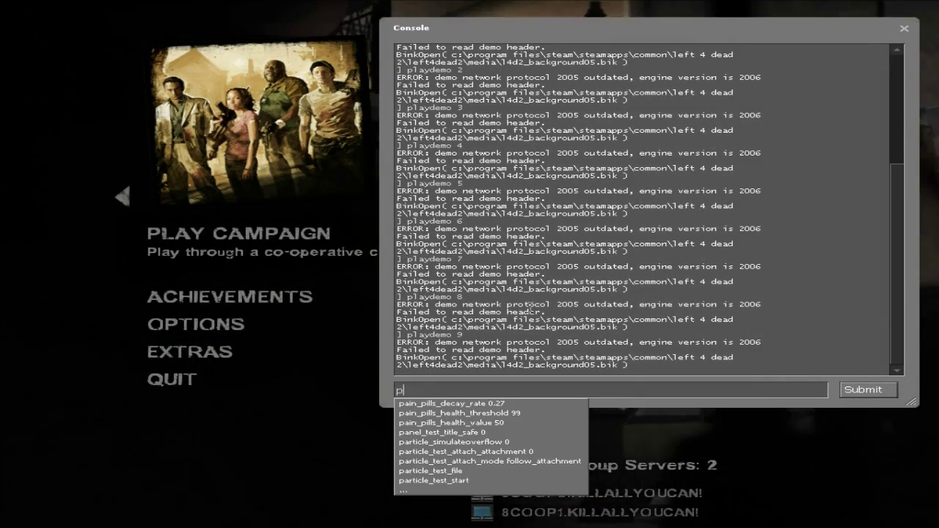
pyautogui.write('laydemo 1')
pyautogui.press('Return')
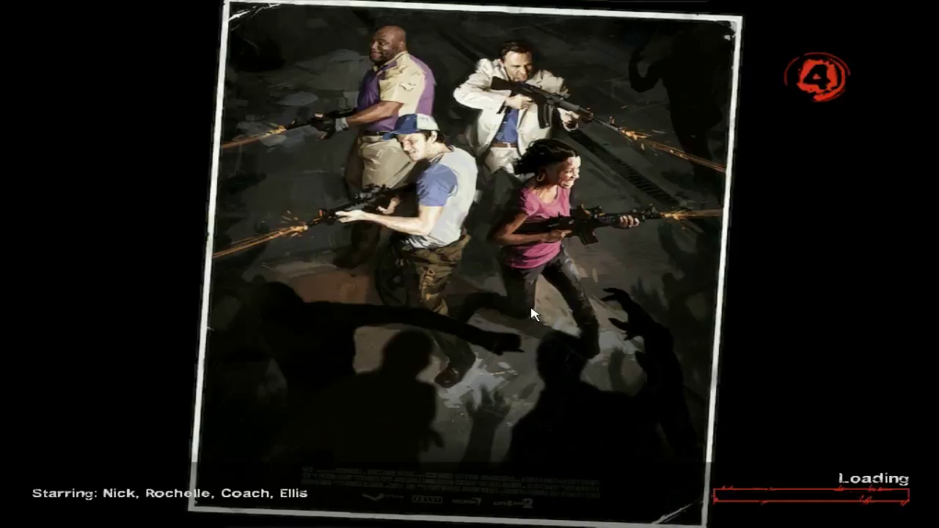
pyautogui.press('Up')
pyautogui.press('BackSpace')
pyautogui.write('2')
pyautogui.press('Return')
# Try to play the next two old demos with the console commands "playdemo 3" and "playdemo 4".
pyautogui.press('Up')
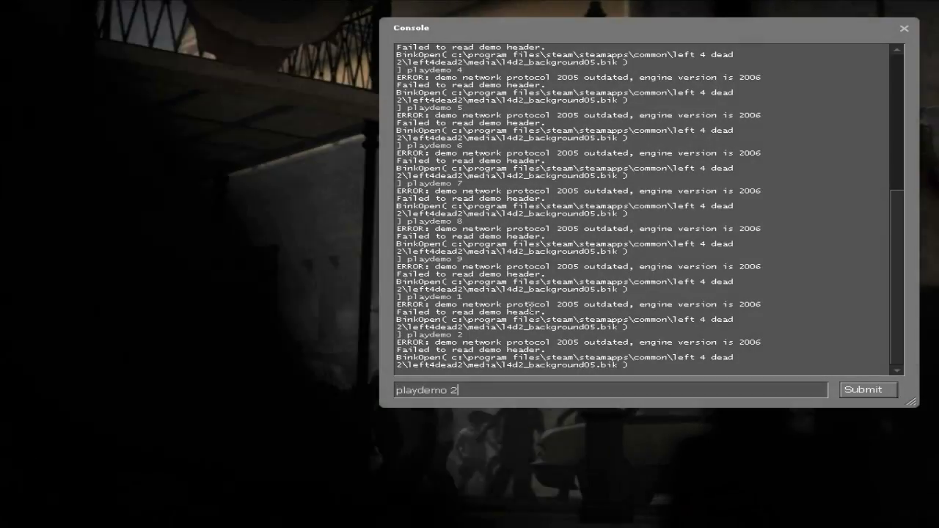
pyautogui.press('BackSpace')
pyautogui.write('3')
pyautogui.press('Return')
pyautogui.press('Up')
pyautogui.press('BackSpace')
pyautogui.write('4')
pyautogui.press('Return')
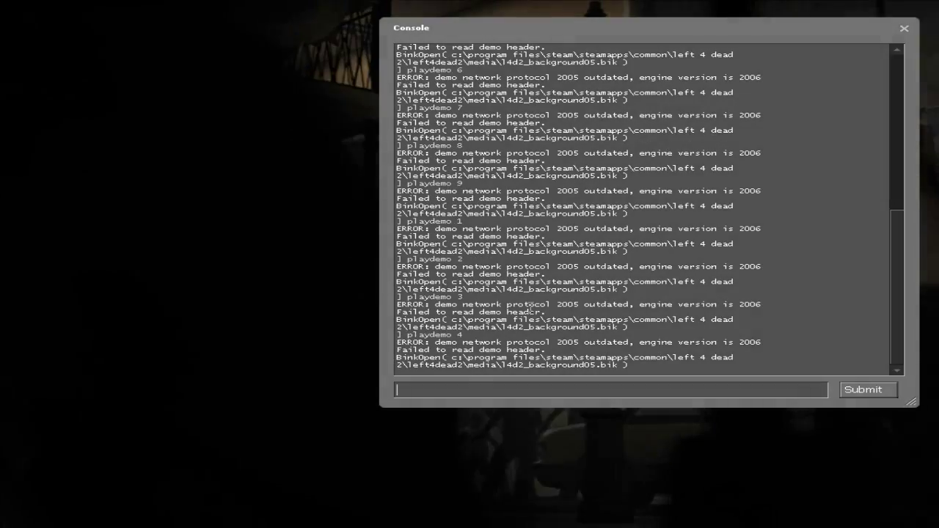
# Try to play old demos 5 and 6 with the console commands "playdemo 5" and "playdemo 6".
pyautogui.press('Up')
pyautogui.press('BackSpace')
pyautogui.write('5')
pyautogui.press('Return')
pyautogui.press('Up')
pyautogui.press('BackSpace')
pyautogui.write('6')
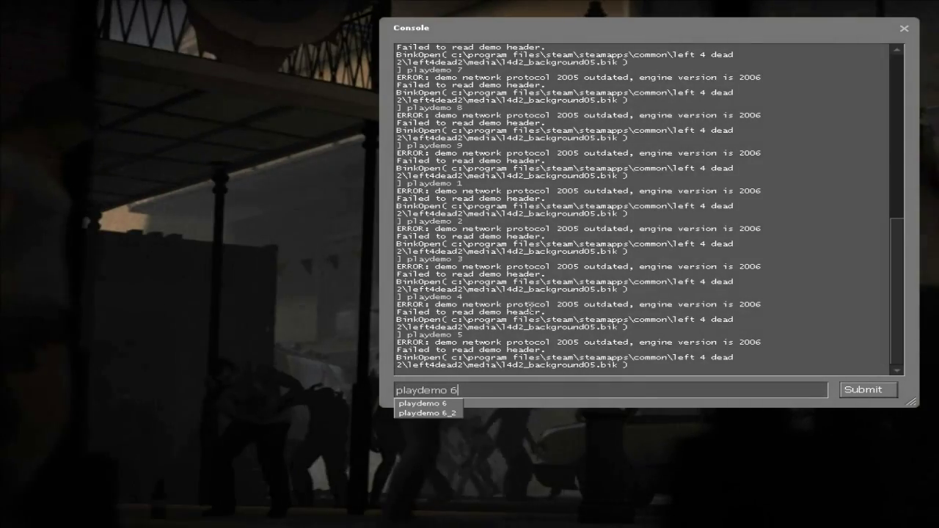
pyautogui.press('Return')
# Try to play old demos 7 and 8 with the console commands "playdemo 7" and "playdemo 8".
pyautogui.press('Up')
pyautogui.press('BackSpace')
pyautogui.write('7')
pyautogui.press('Return')
pyautogui.press('Up')
pyautogui.press('BackSpace')
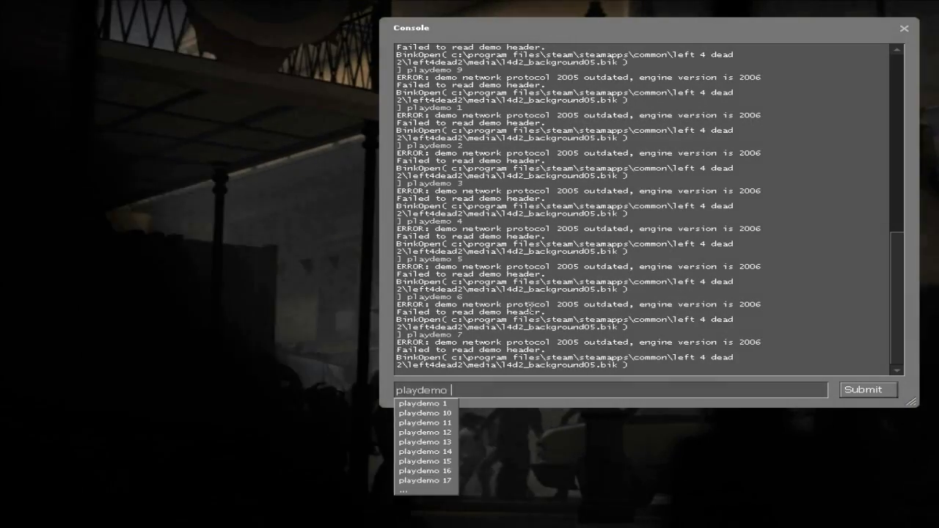
pyautogui.write('8')
pyautogui.press('Return')
# Try to play old demo 9 with the console command "playdemo 9" and close the console.
pyautogui.press('Up')
pyautogui.press('BackSpace')
pyautogui.write('9')
pyautogui.press('Return')
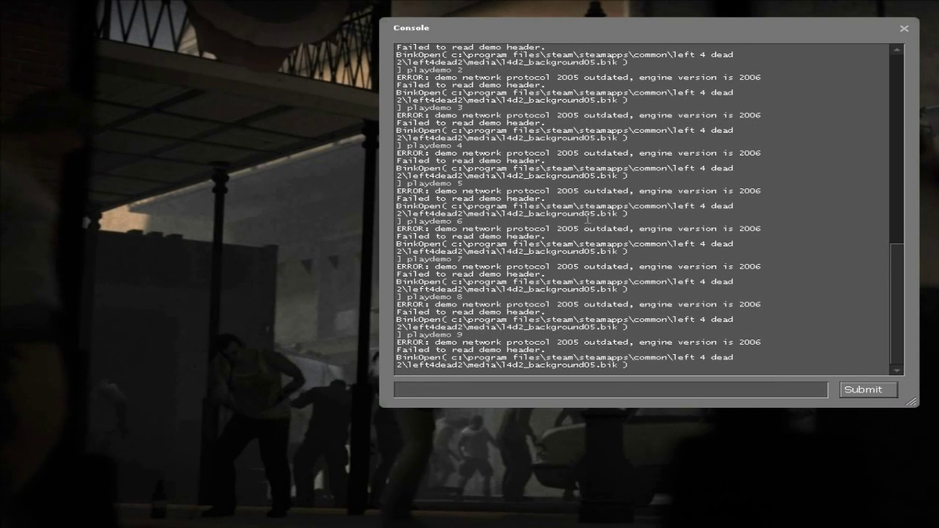
pyautogui.moveTo(757, 232); pyautogui.dragTo(769, 243)
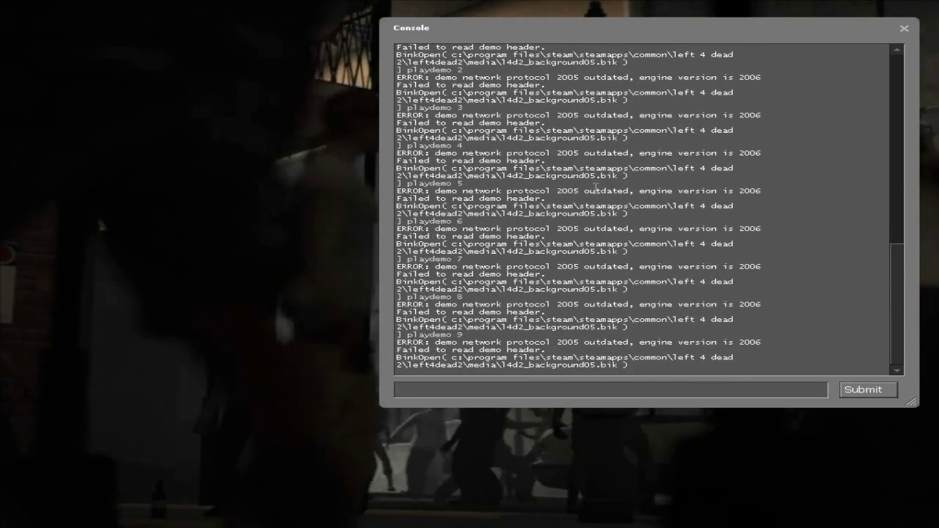
pyautogui.press('Escape')
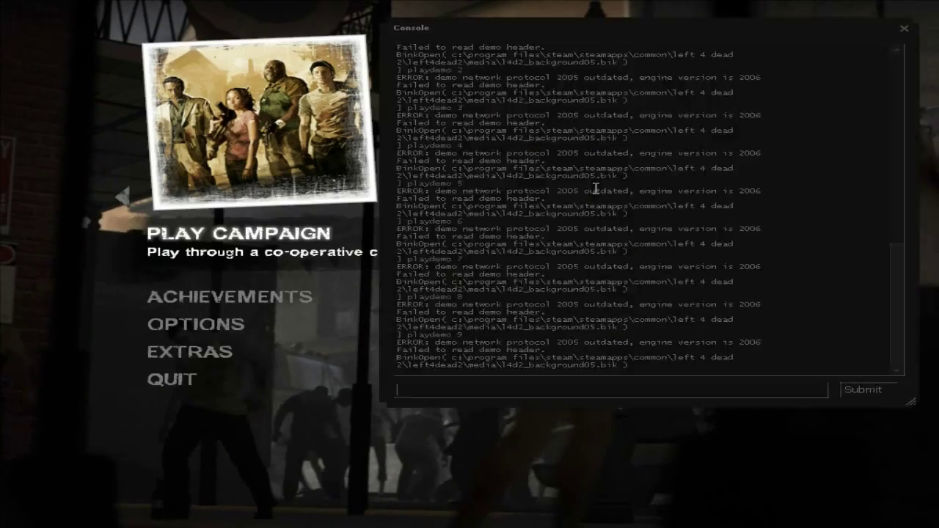